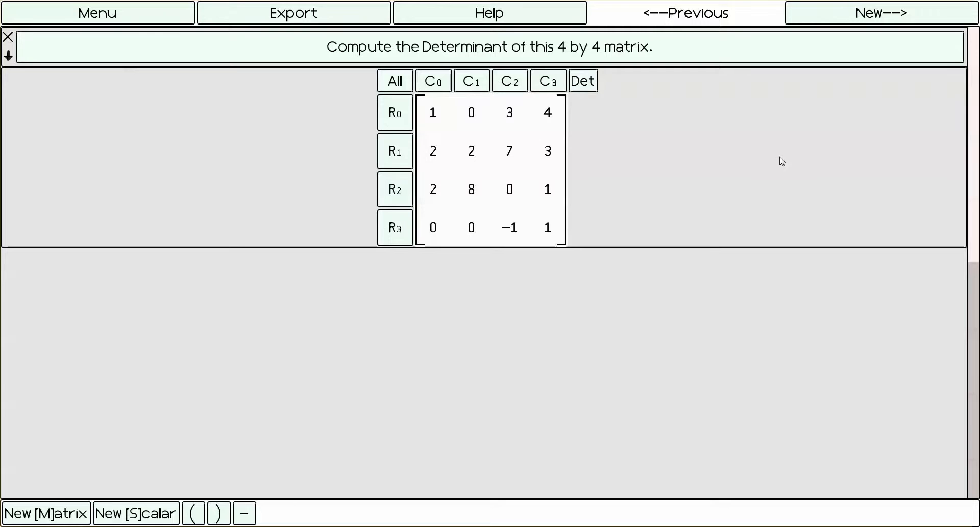
Turn the 4 by 4 matrix into a determinant and replace column 2 with column 2 plus column 3.
{"action": "left_click", "coordinate": [588, 88]}
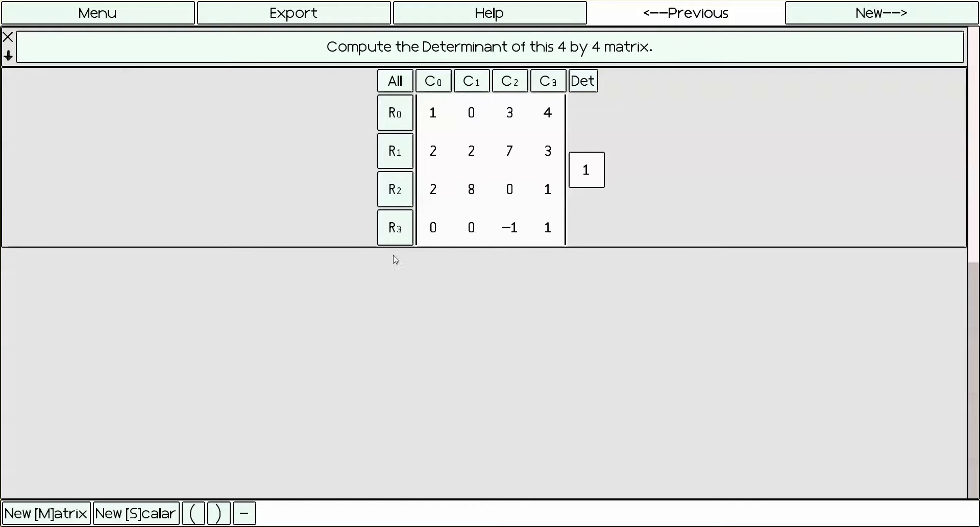
{"action": "left_click", "coordinate": [393, 227]}
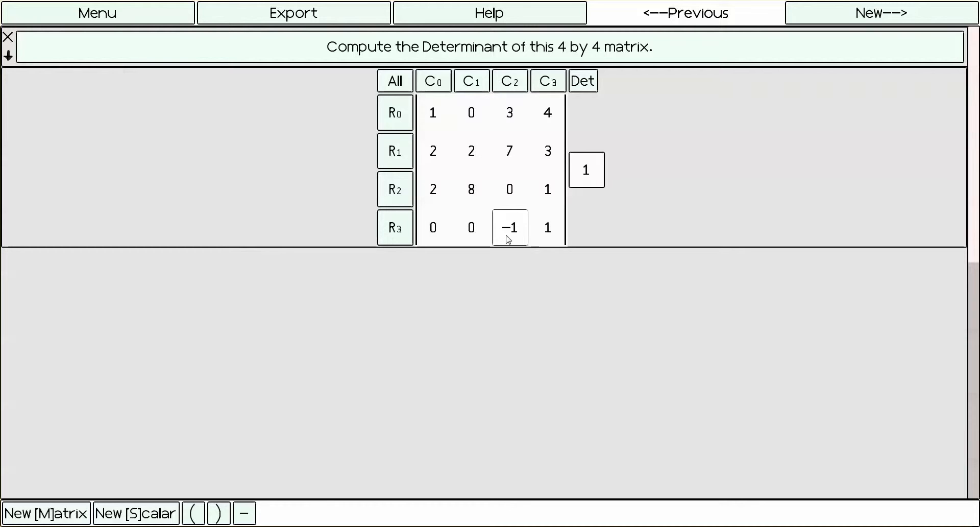
{"action": "left_click", "coordinate": [503, 84]}
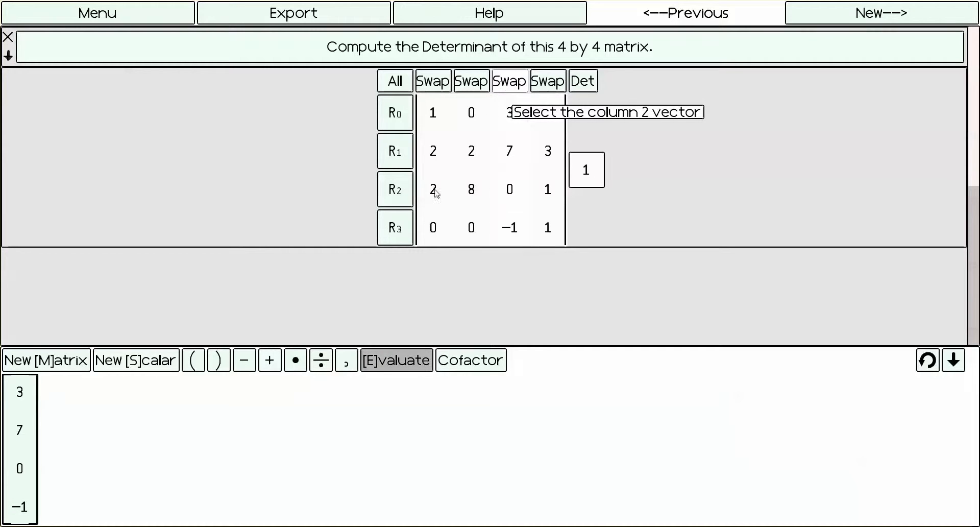
{"action": "left_click", "coordinate": [271, 359]}
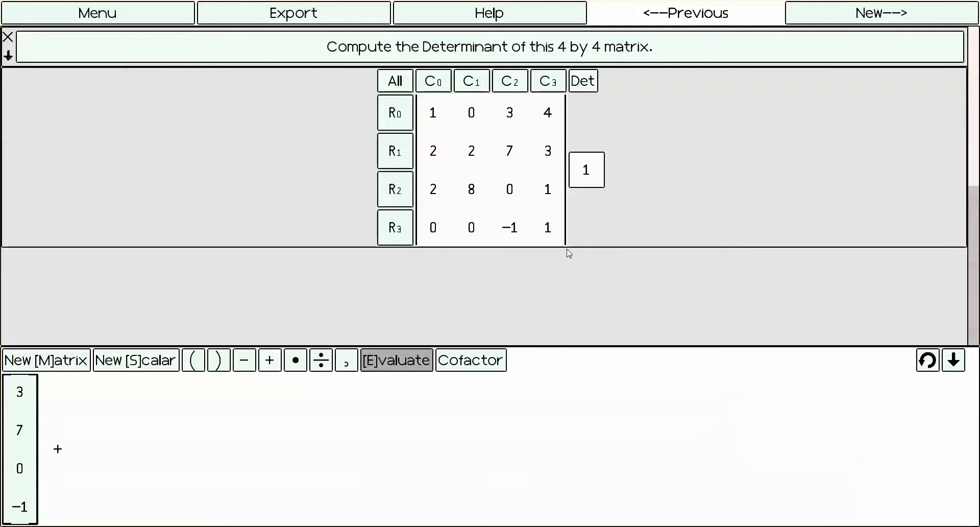
{"action": "left_click", "coordinate": [554, 83]}
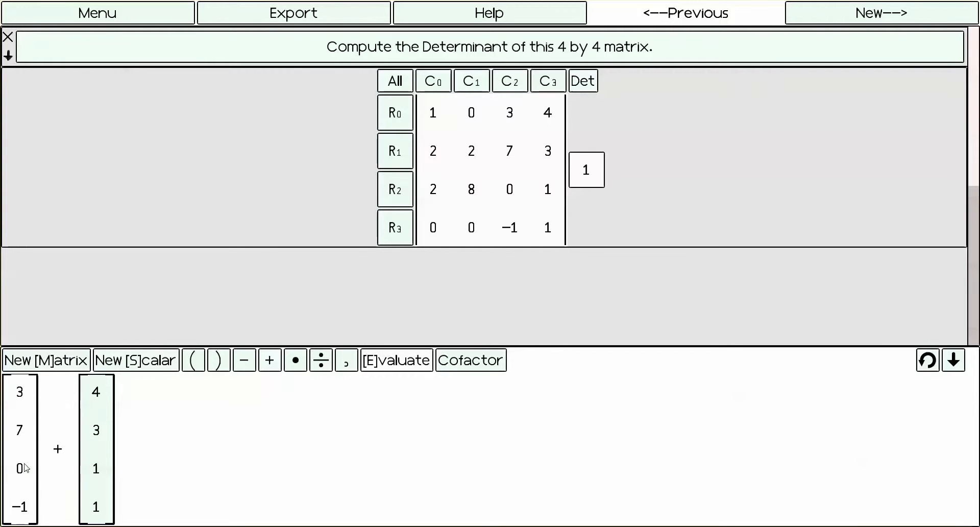
{"action": "left_click", "coordinate": [405, 363]}
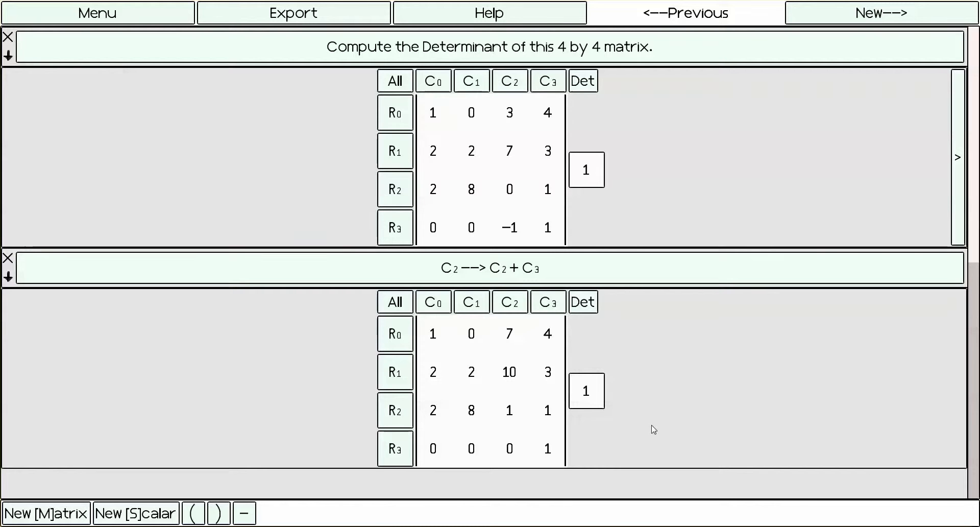
Perform a cofactor expansion of the modified 4 by 4 determinant along row 3 and review the resulting minors.
{"action": "left_click", "coordinate": [389, 462]}
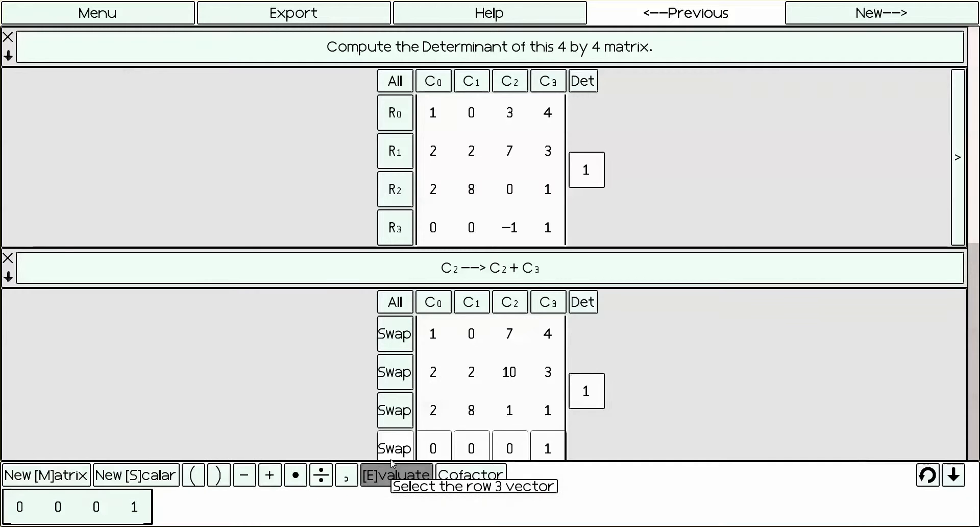
{"action": "left_click", "coordinate": [475, 477]}
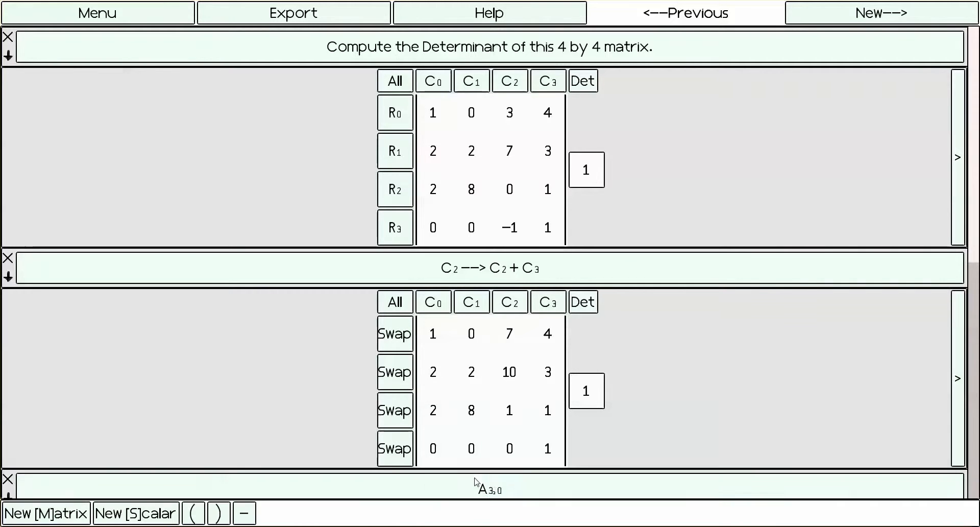
{"action": "left_click_drag", "start_coordinate": [975, 156], "coordinate": [975, 217]}
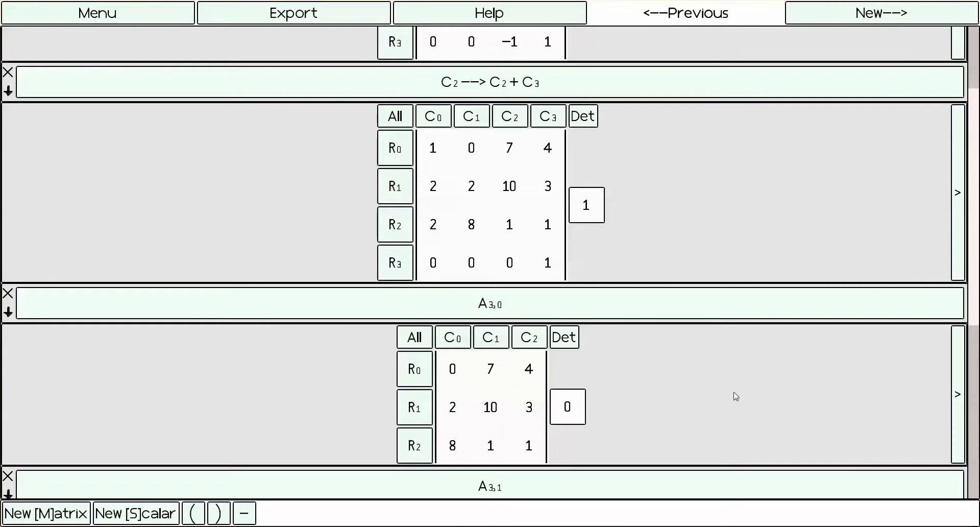
{"action": "scroll", "coordinate": [956, 310], "scroll_direction": "down", "scroll_amount": 5}
{"action": "scroll", "coordinate": [953, 329], "scroll_direction": "down", "scroll_amount": 5}
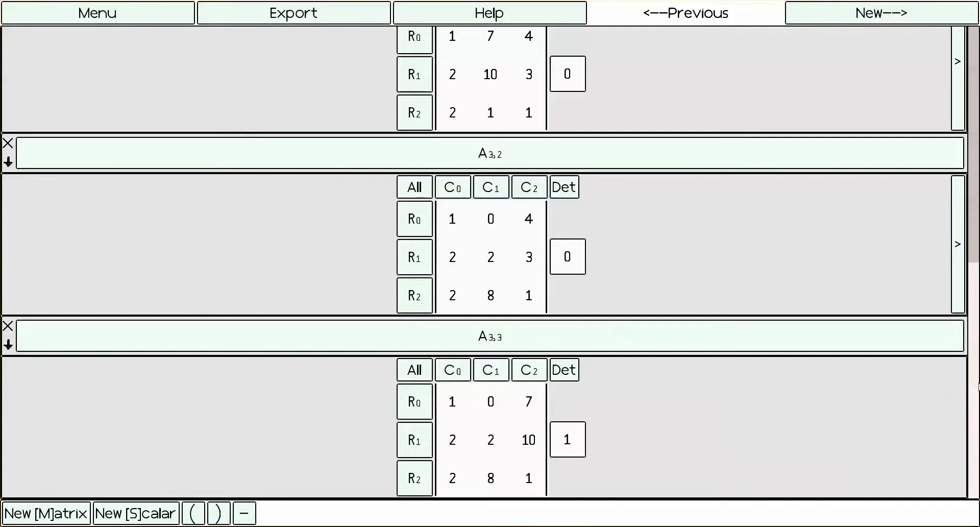
{"action": "scroll", "coordinate": [978, 387], "scroll_direction": "up", "scroll_amount": 10}
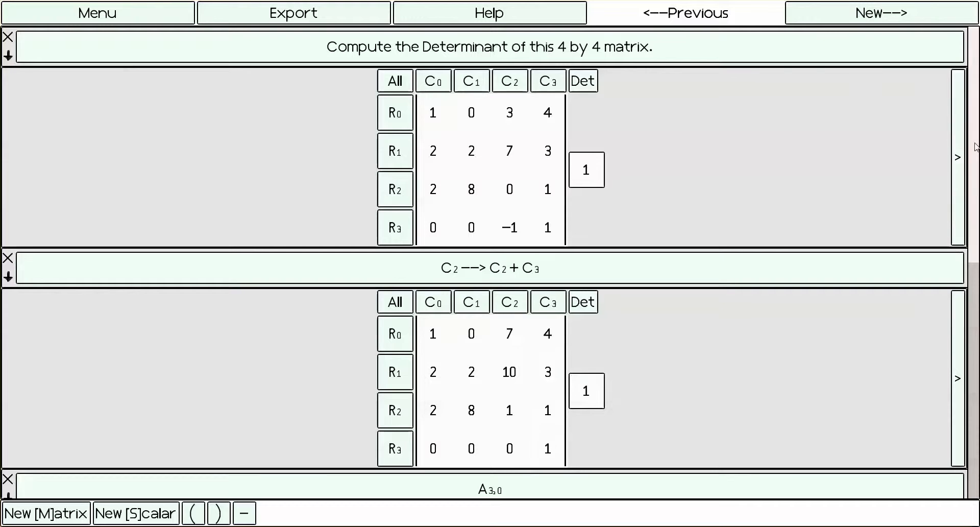
In the A3,3 minor, replace row 2 with row 2 minus 4 times row 1.
{"action": "left_click_drag", "start_coordinate": [974, 189], "coordinate": [964, 354]}
{"action": "left_click", "coordinate": [963, 352]}
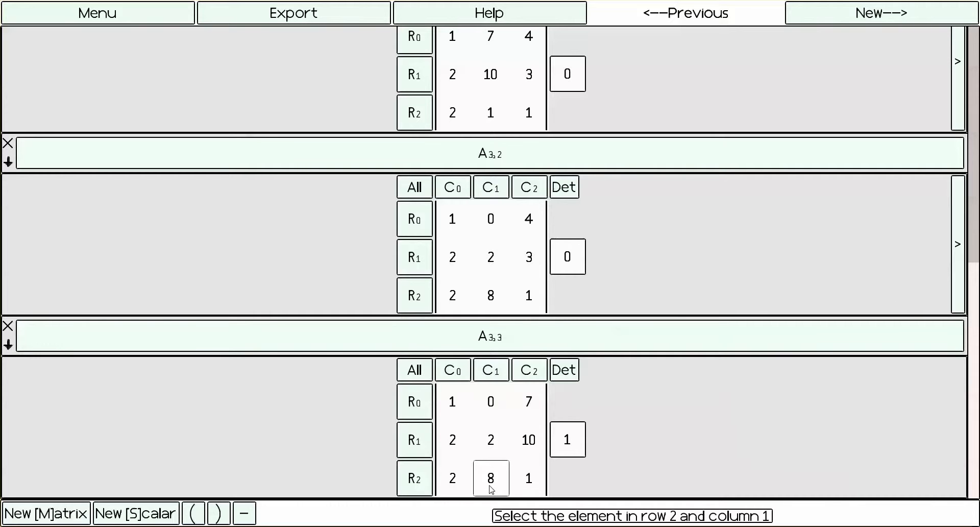
{"action": "left_click", "coordinate": [415, 484]}
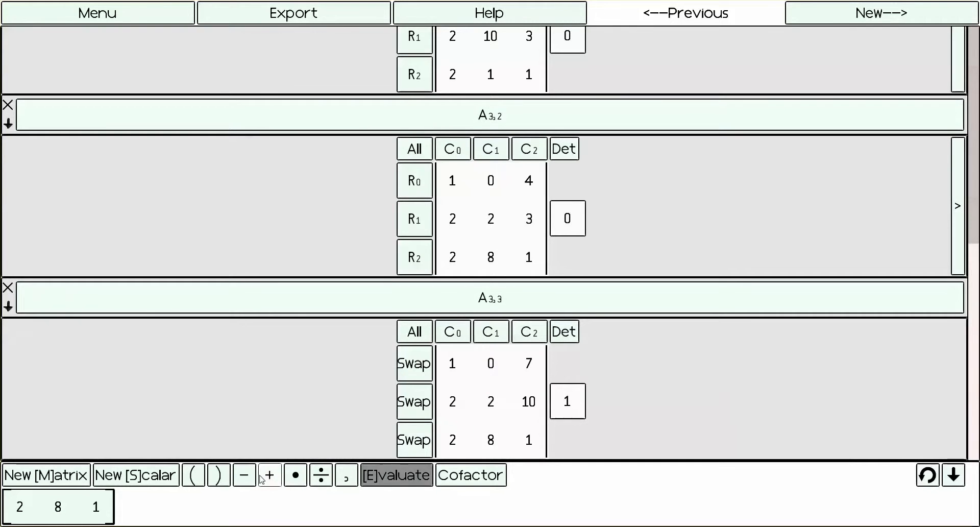
{"action": "left_click", "coordinate": [244, 475]}
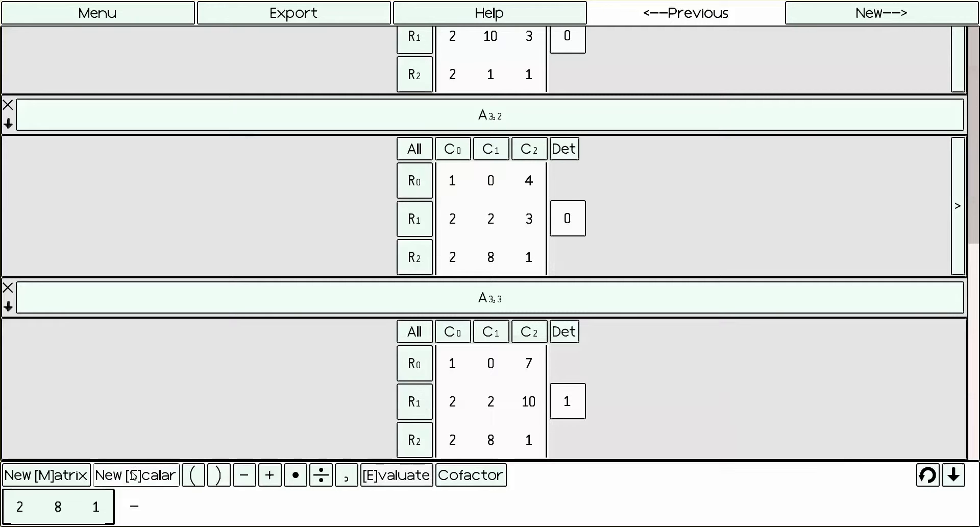
{"action": "left_click", "coordinate": [132, 476]}
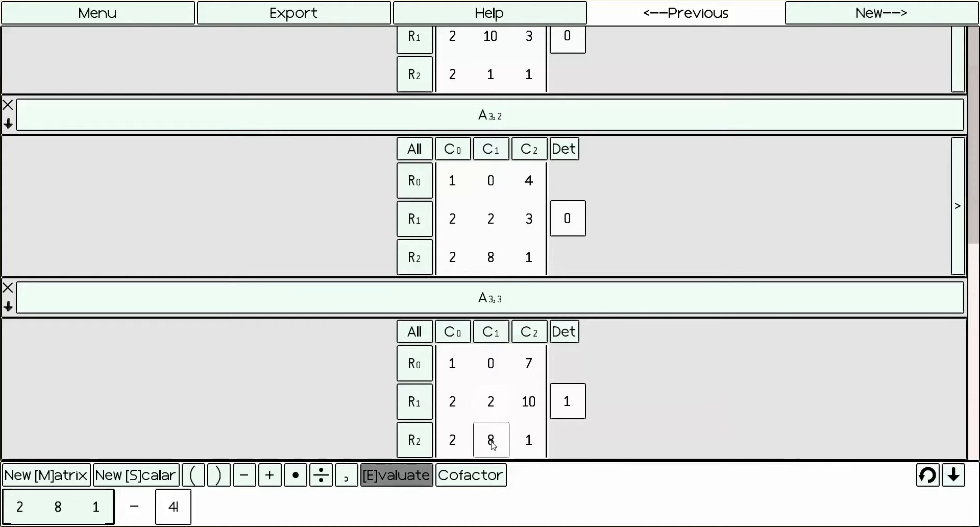
{"action": "left_click", "coordinate": [421, 408]}
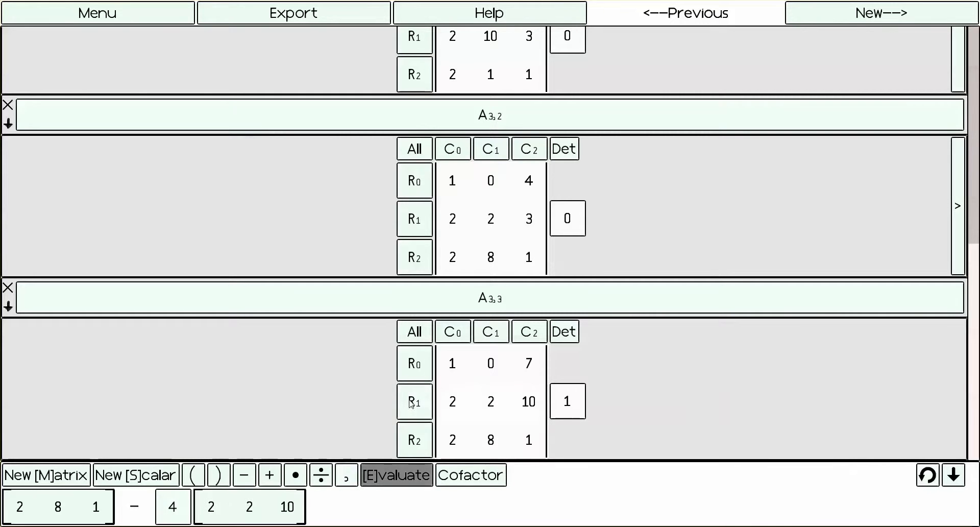
{"action": "left_click", "coordinate": [391, 477]}
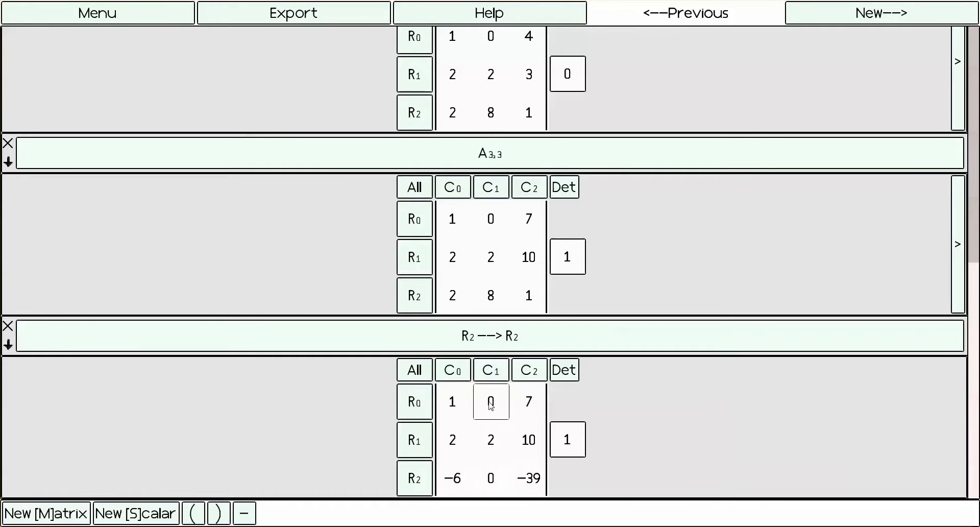
Perform a cofactor expansion of the row-reduced 3 by 3 determinant along column 1 and review its minors.
{"action": "left_click", "coordinate": [503, 375]}
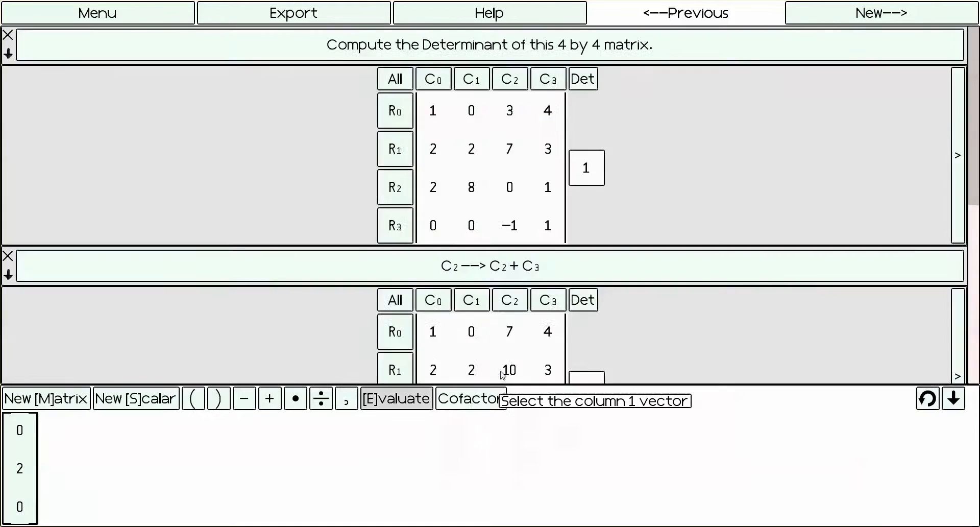
{"action": "left_click", "coordinate": [472, 405]}
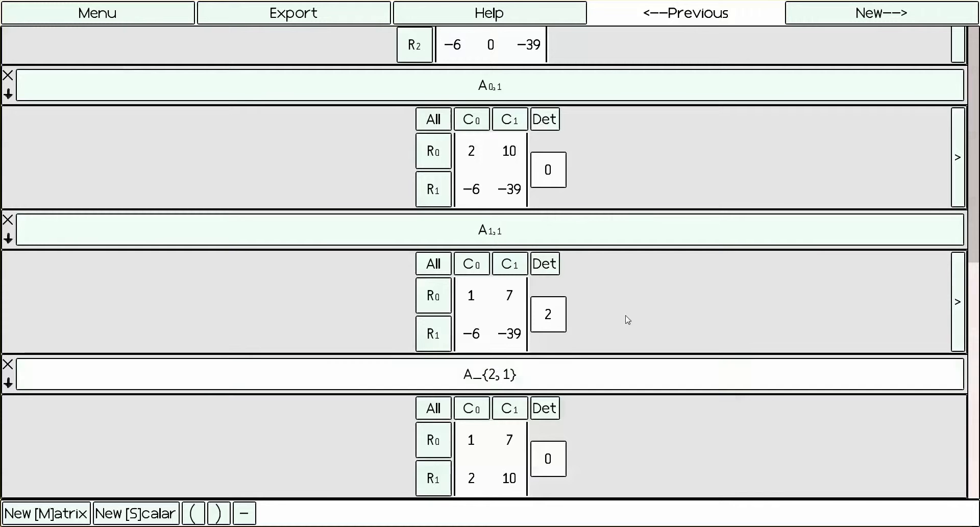
{"action": "scroll", "coordinate": [490, 263], "scroll_direction": "up", "scroll_amount": 5}
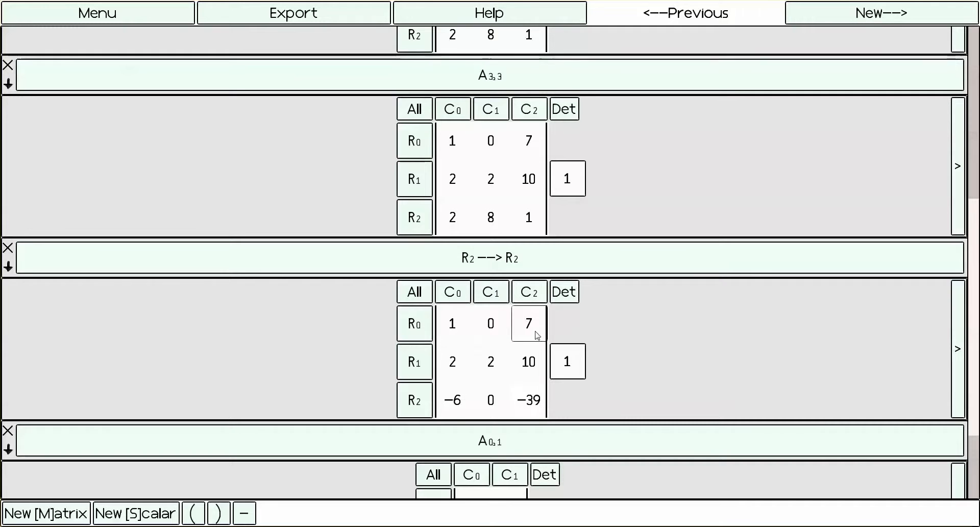
{"action": "scroll", "coordinate": [975, 347], "scroll_direction": "down", "scroll_amount": 5}
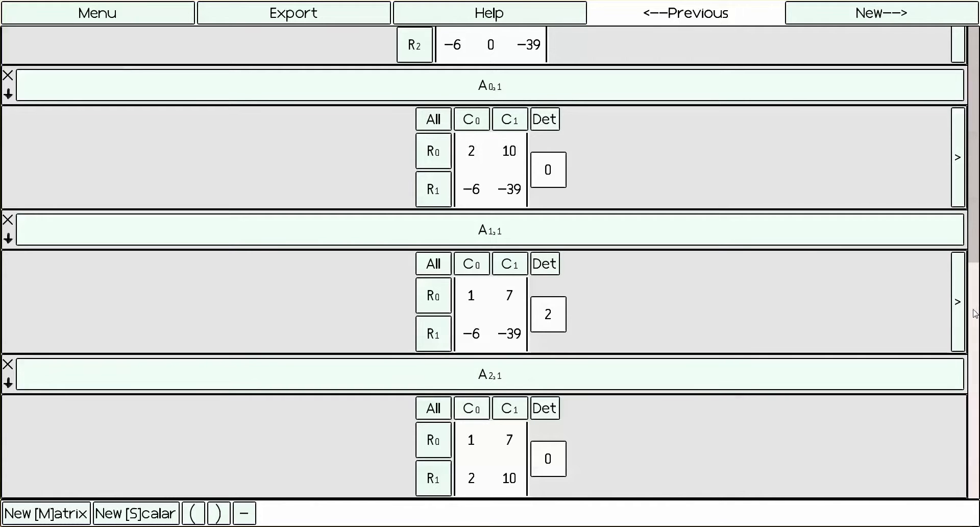
In a separate branch from the A1,1 minor, evaluate its determinant using its entries as 2(1·(−39) − (−6)·7).
{"action": "left_click", "coordinate": [958, 308]}
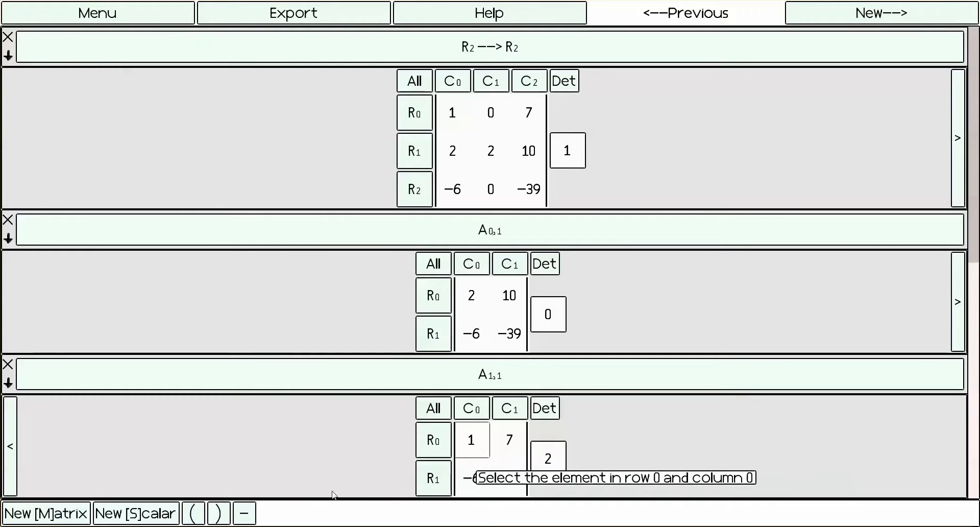
{"action": "left_click", "coordinate": [551, 460]}
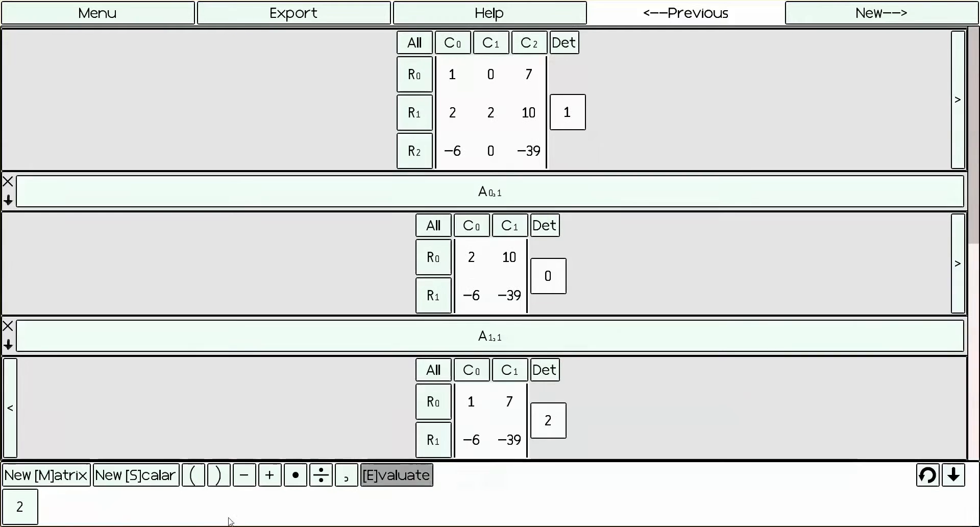
{"action": "left_click", "coordinate": [192, 476]}
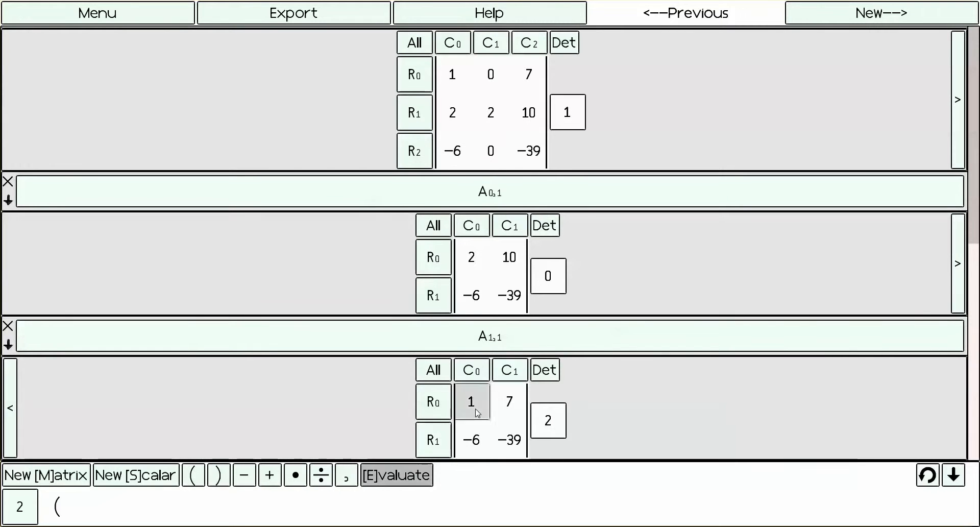
{"action": "left_click", "coordinate": [471, 404]}
{"action": "left_click", "coordinate": [518, 448]}
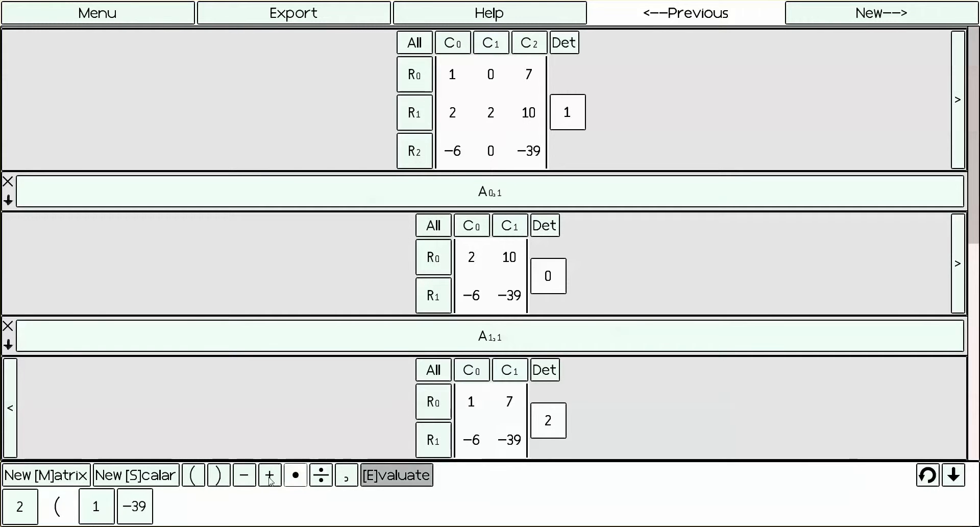
{"action": "left_click", "coordinate": [244, 475]}
{"action": "left_click", "coordinate": [467, 442]}
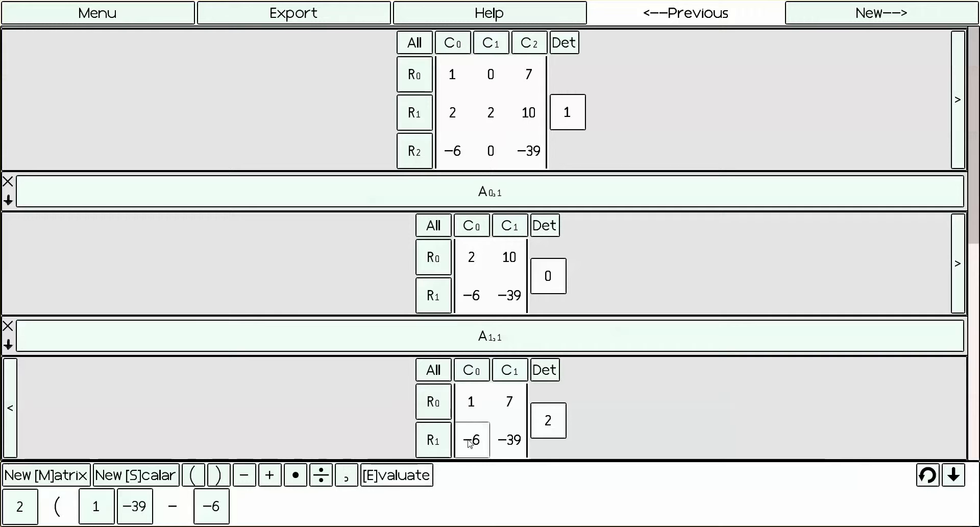
{"action": "left_click", "coordinate": [509, 403]}
{"action": "left_click", "coordinate": [219, 476]}
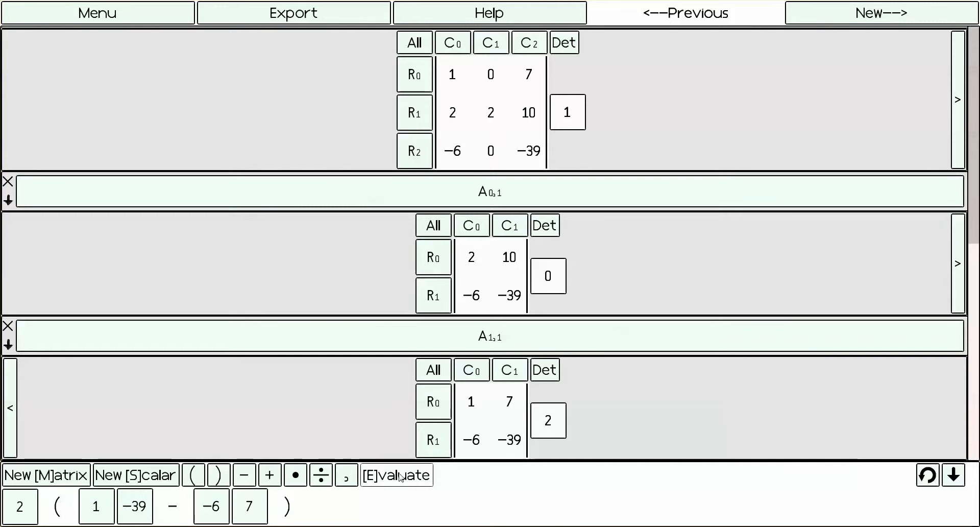
{"action": "left_click", "coordinate": [393, 478]}
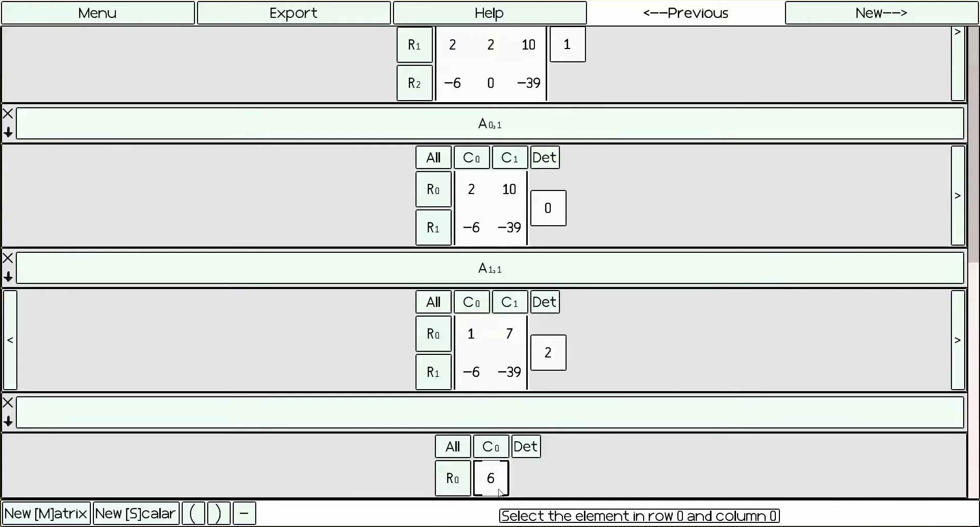
In another new branch from the A1,1 minor, replace row 1 with row 1 plus 6 times row 0.
{"action": "left_click", "coordinate": [958, 342]}
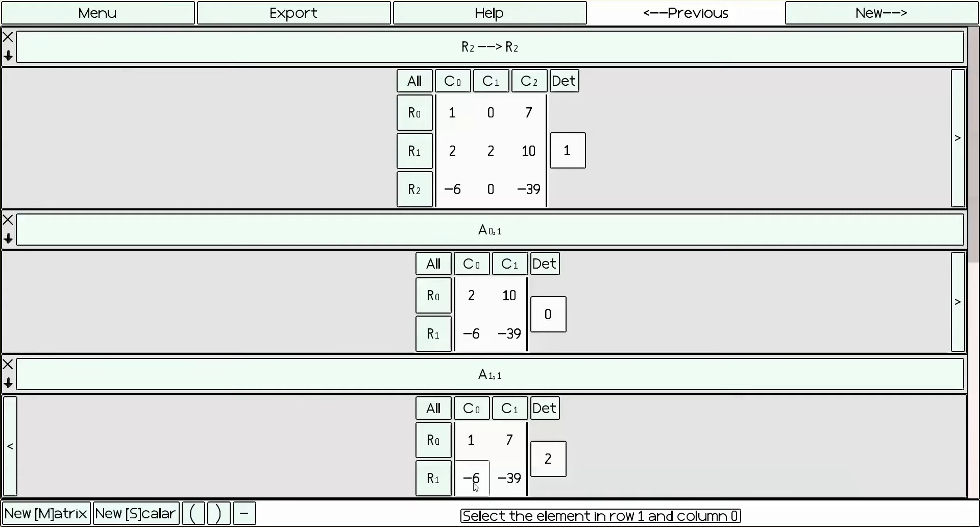
{"action": "left_click", "coordinate": [431, 480]}
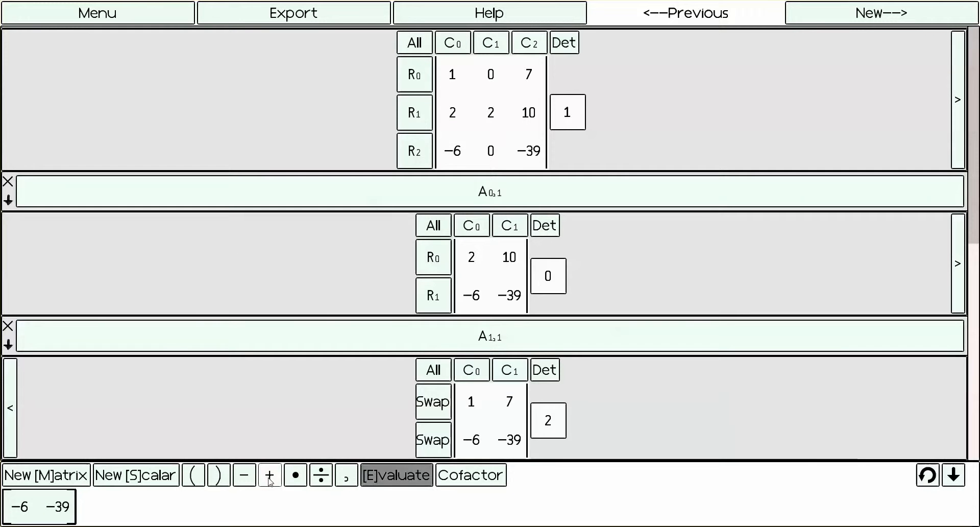
{"action": "left_click", "coordinate": [269, 476]}
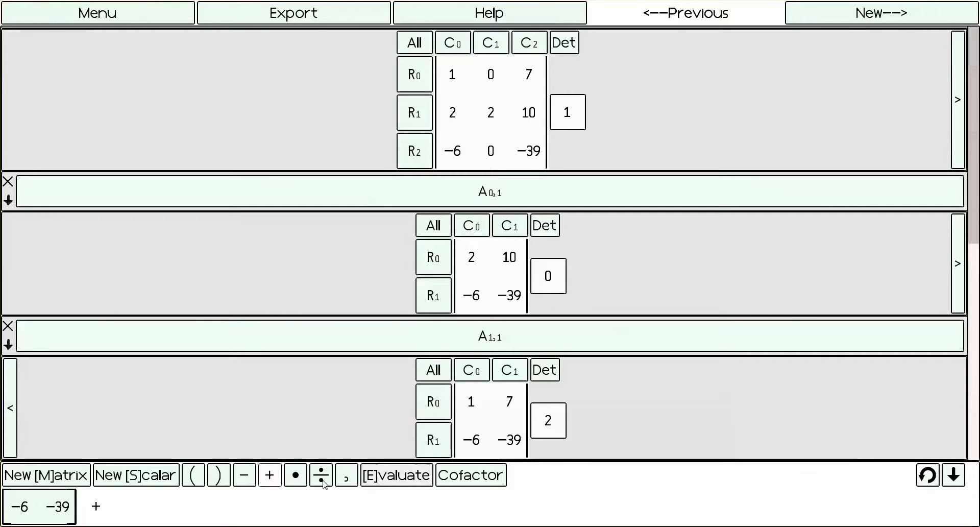
{"action": "left_click", "coordinate": [137, 475]}
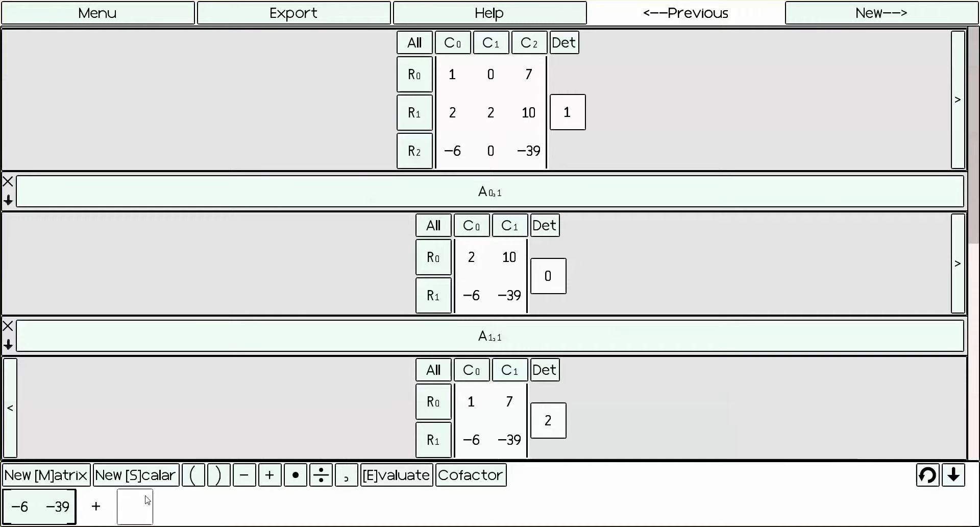
{"action": "type", "text": "6"}
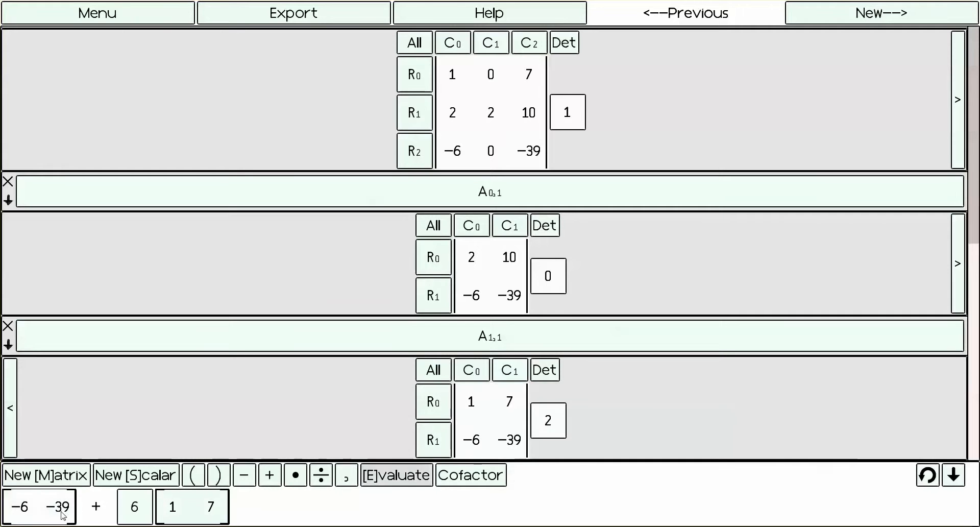
{"action": "left_click", "coordinate": [396, 475]}
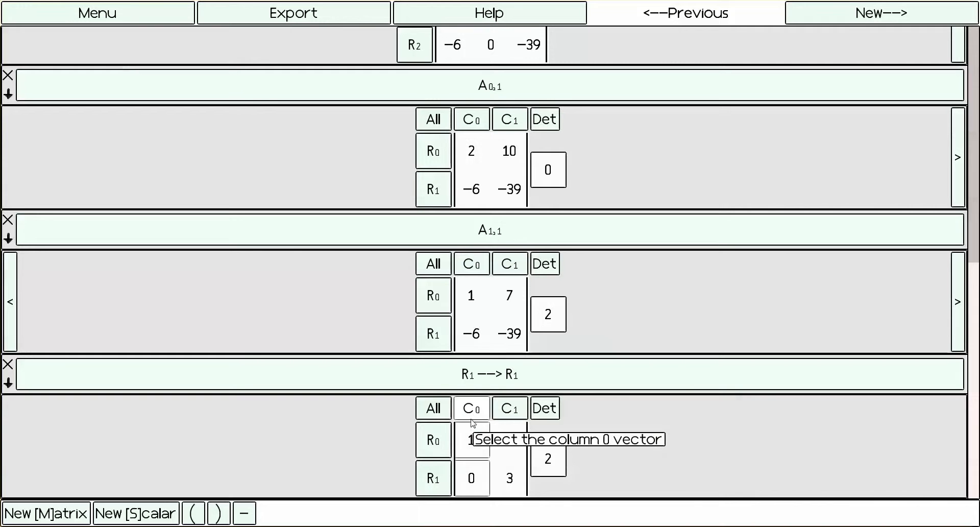
Perform a cofactor expansion of the row-reduced 2 by 2 determinant along row 1 and compare its branch with the direct evaluation branch.
{"action": "left_click", "coordinate": [441, 490]}
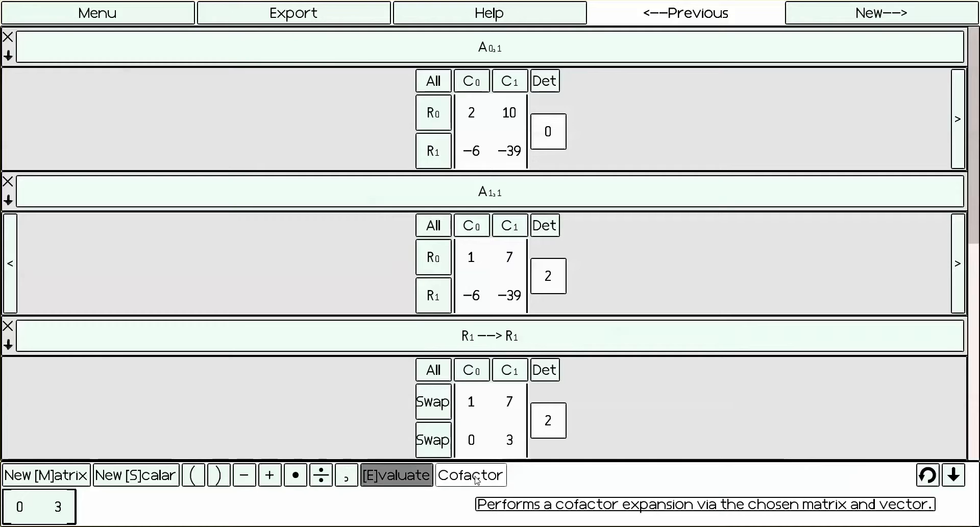
{"action": "left_click", "coordinate": [475, 478]}
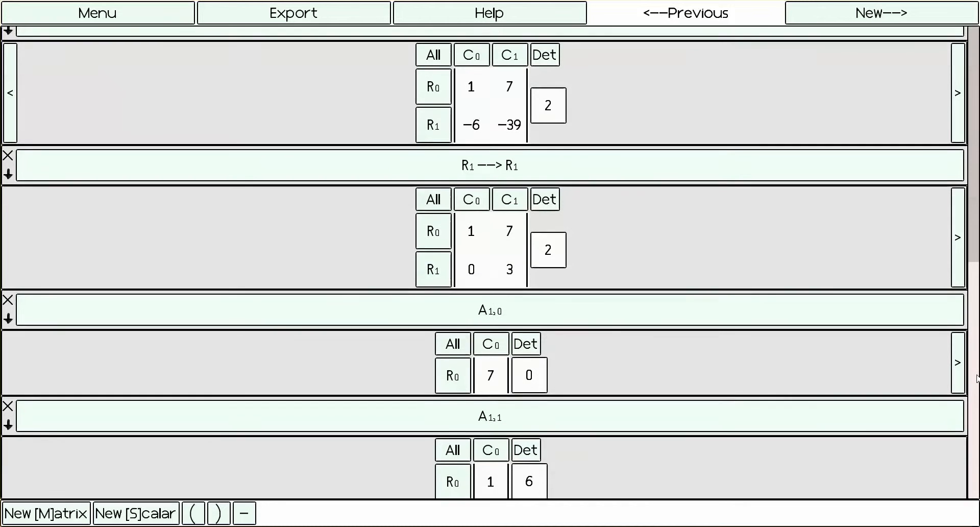
{"action": "scroll", "coordinate": [977, 380], "scroll_direction": "up", "scroll_amount": 2}
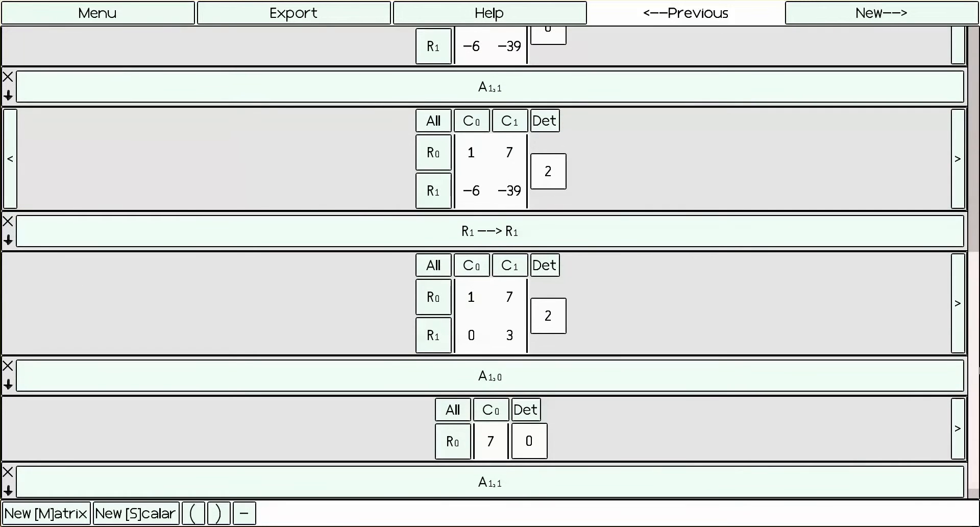
{"action": "scroll", "coordinate": [10, 164], "scroll_direction": "up", "scroll_amount": 7}
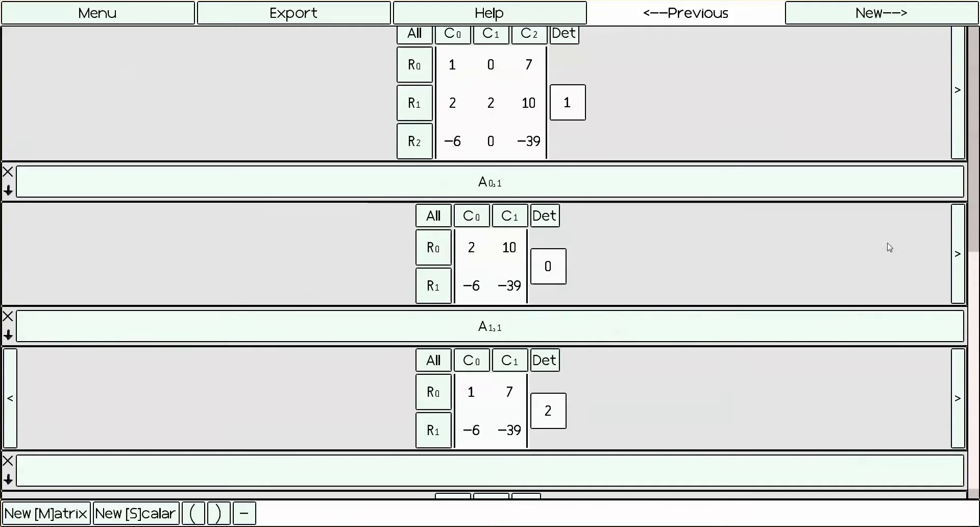
{"action": "scroll", "coordinate": [967, 285], "scroll_direction": "down", "scroll_amount": 2}
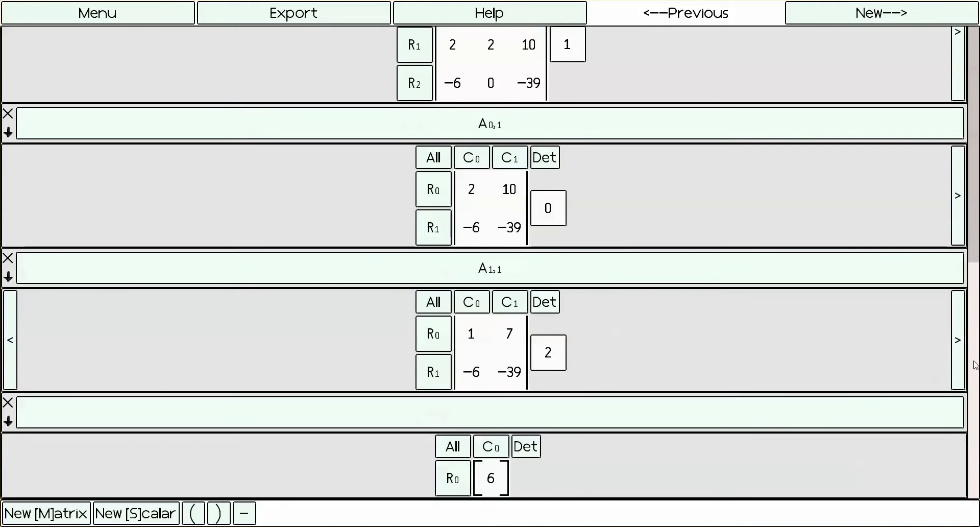
{"action": "left_click", "coordinate": [957, 339]}
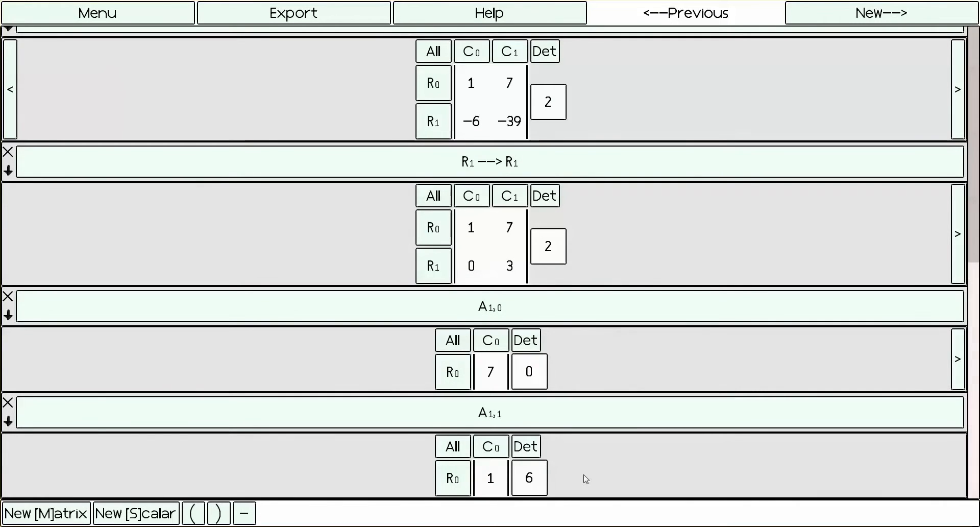
Evaluate the product of the 1 by 1 A1,1 minor's entry 1 and its determinant factor 6.
{"action": "left_click", "coordinate": [491, 474]}
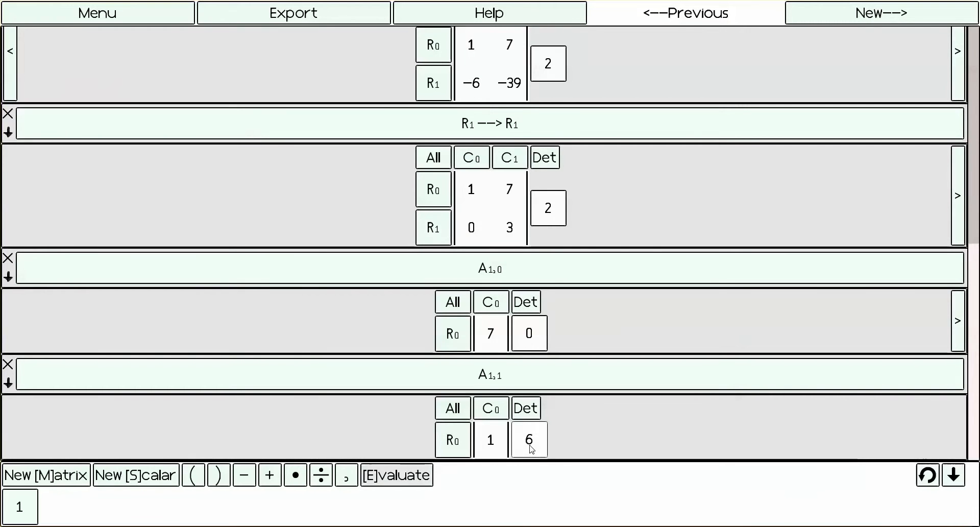
{"action": "left_click", "coordinate": [530, 444]}
{"action": "left_click", "coordinate": [388, 475]}
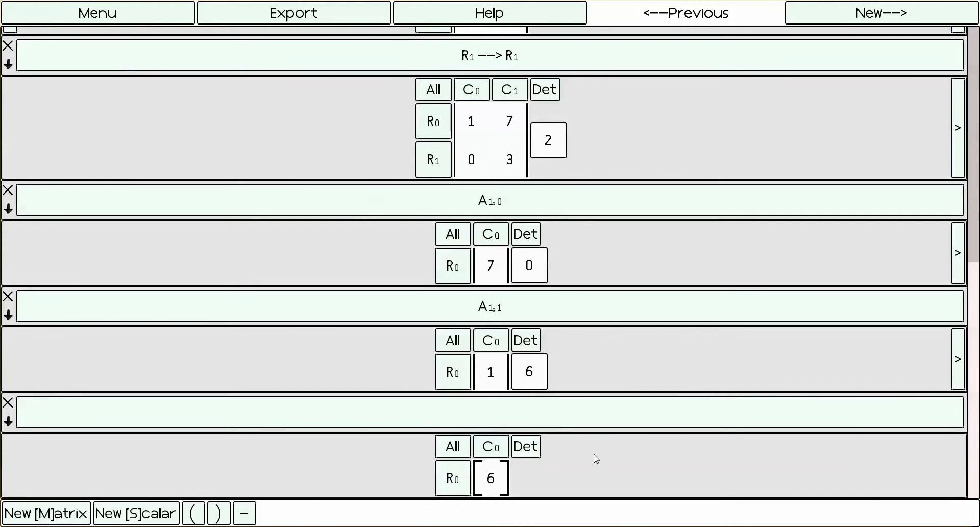